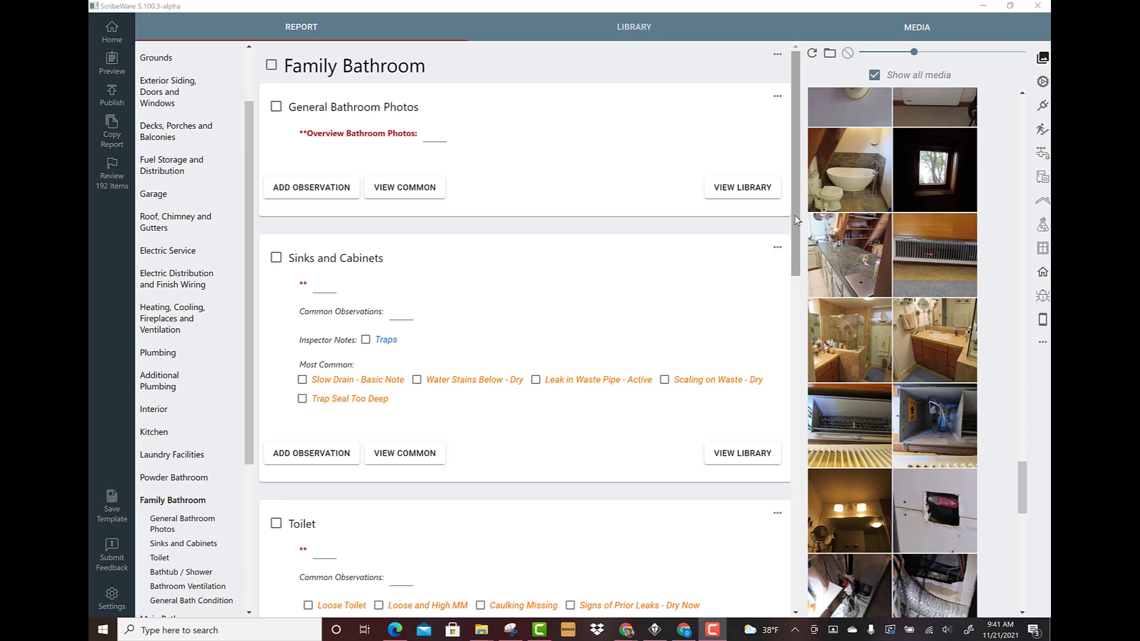
Step: Add the two wood-vanity bathroom photos to General Bathroom Photos in the Powder Bathroom section, and delete the resulting observation
drag(796, 258, 88, 550)
click(153, 478)
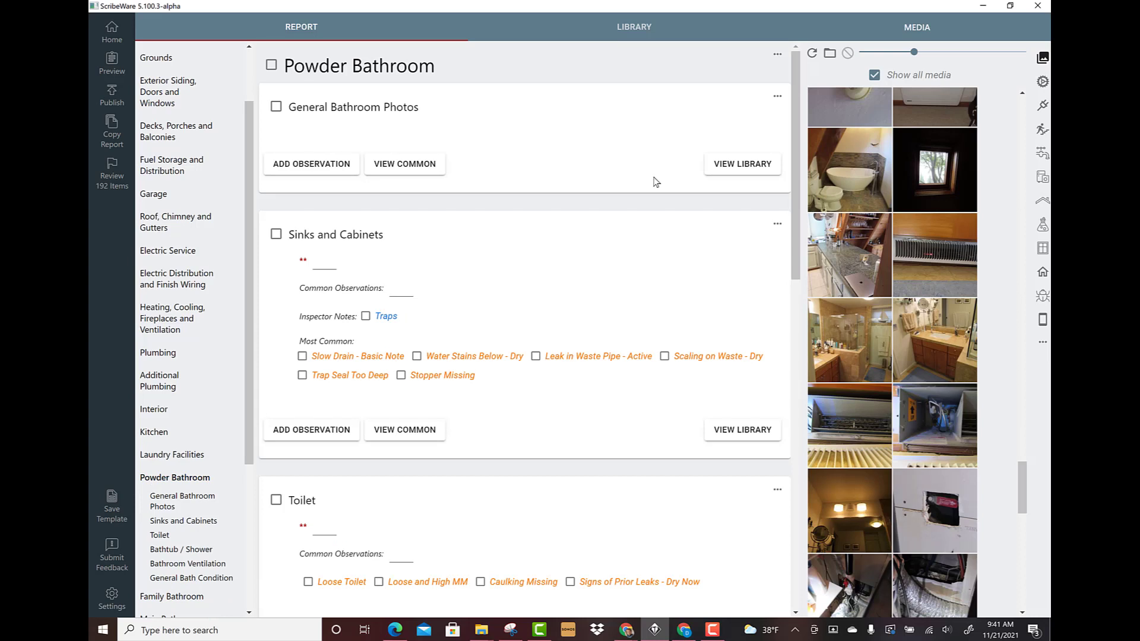
drag(871, 335, 382, 140)
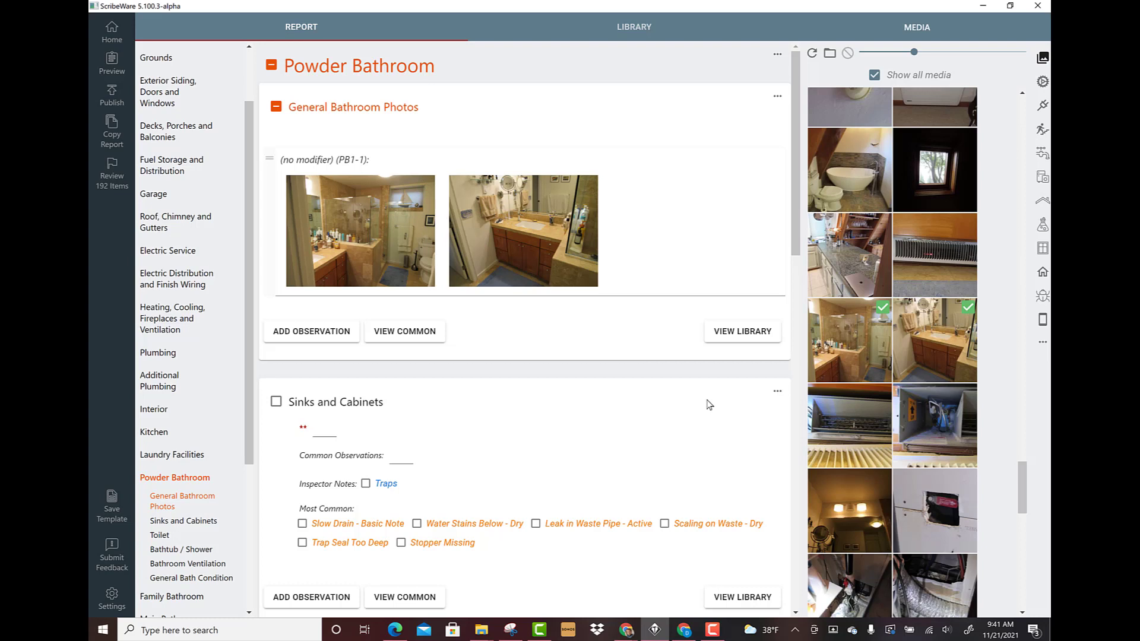
click(541, 163)
click(743, 134)
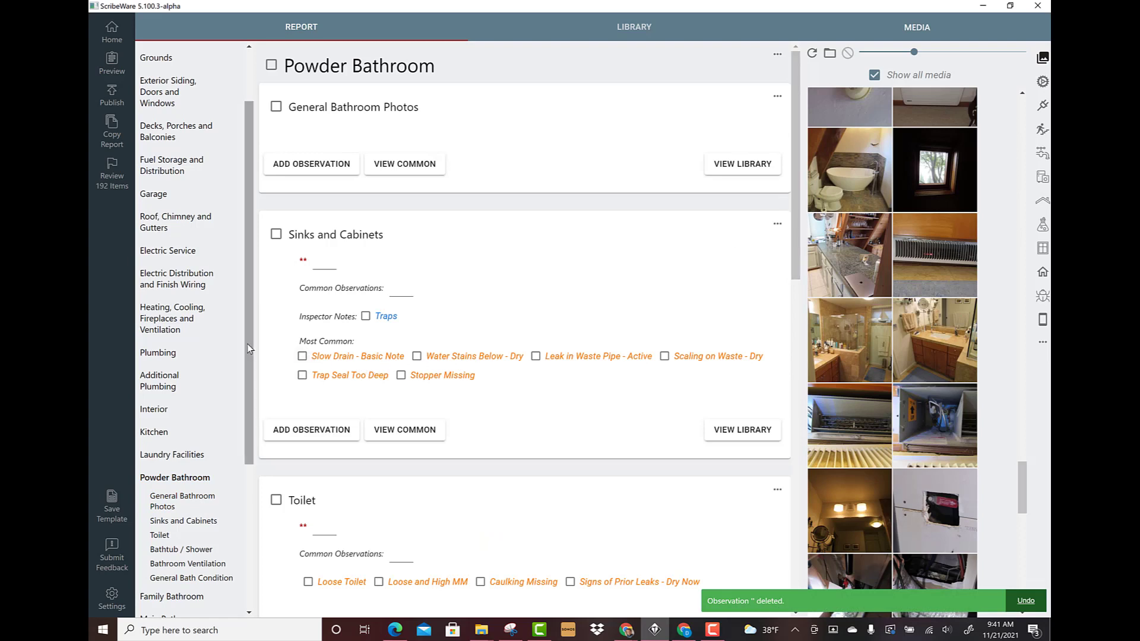
Step: In Family Bathroom, choose the camera option for Overview Bathroom Photos and attach the two wood-vanity bathroom photos to its observation
scroll(247, 344, down, 3)
click(175, 420)
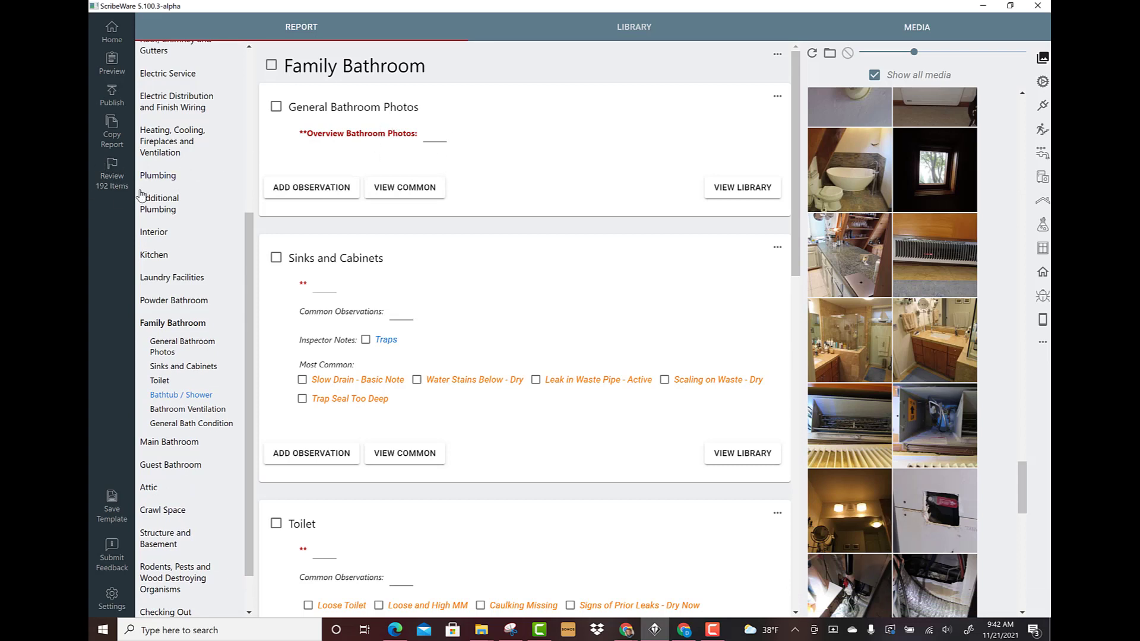
click(434, 139)
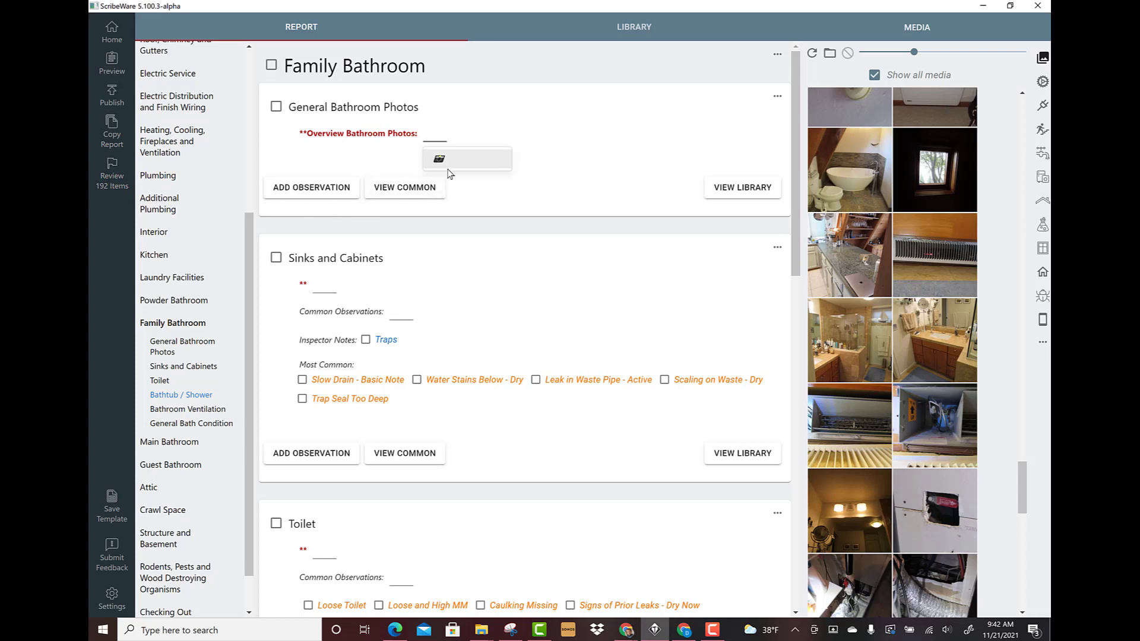
click(441, 161)
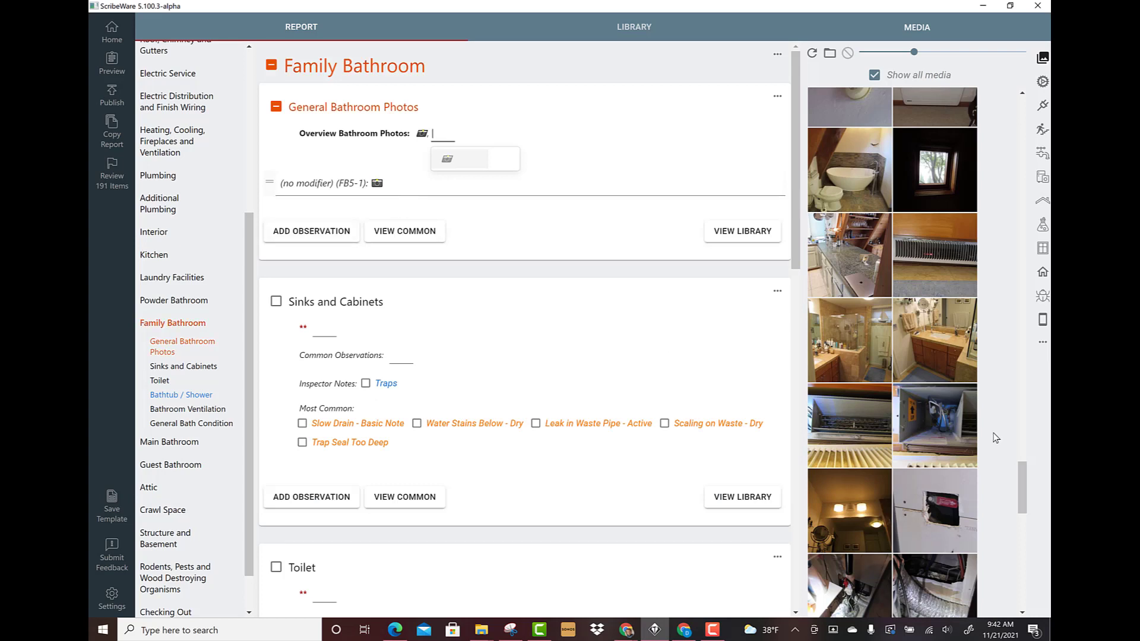
ctrl+click(919, 330)
drag(865, 338, 537, 184)
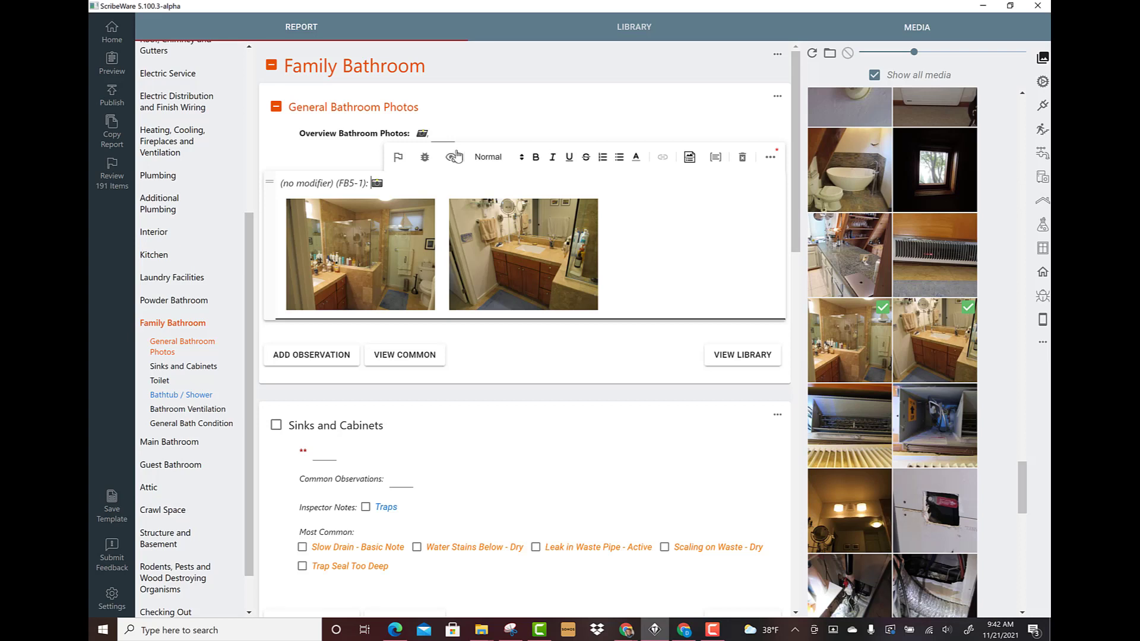
Step: Delete the Family Bathroom photo observation and clear the camera value from Overview Bathroom Photos
click(743, 157)
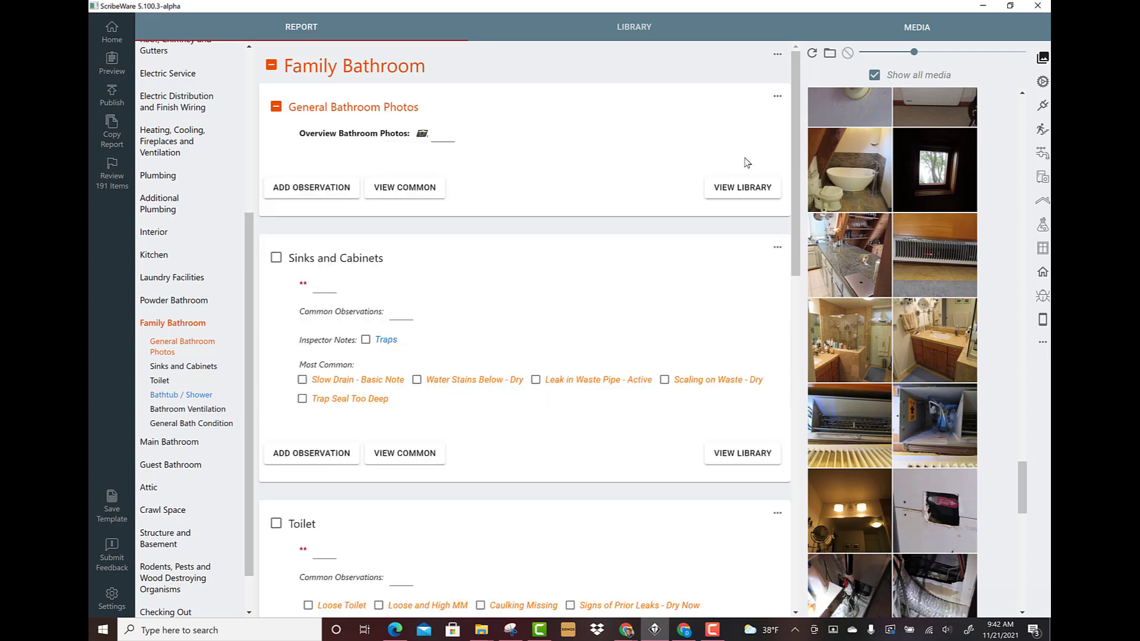
click(424, 135)
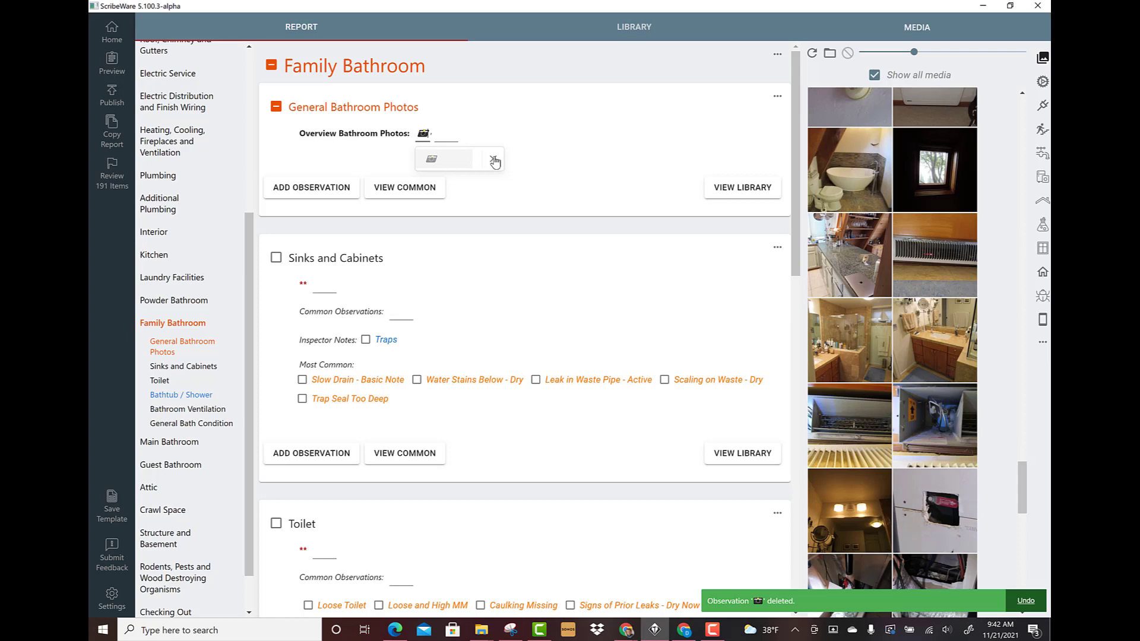
click(493, 161)
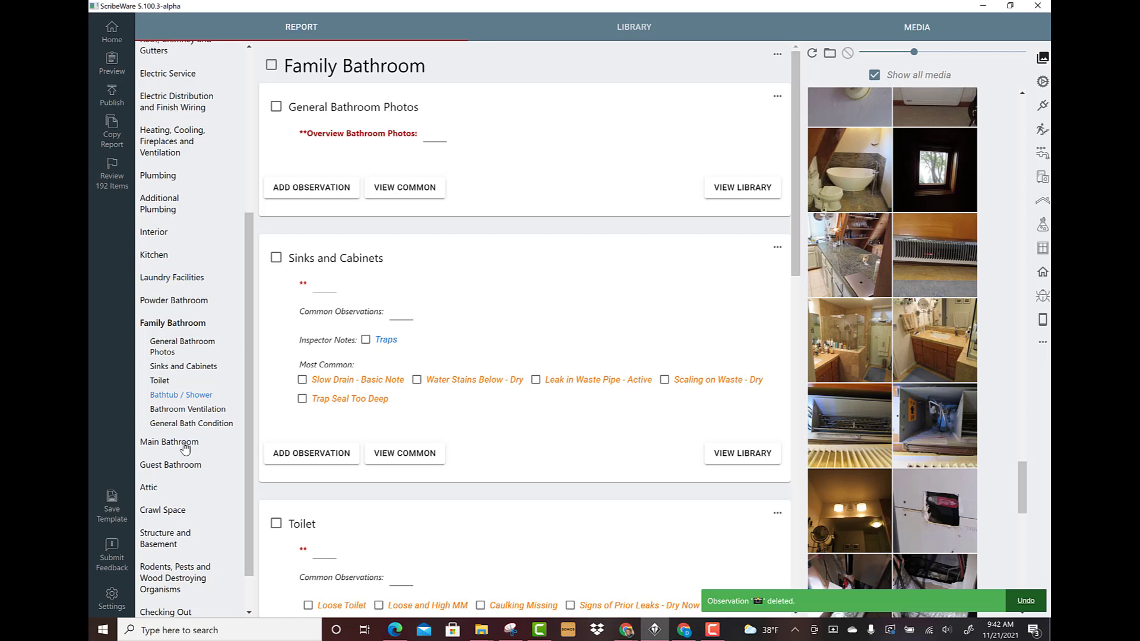
Step: Add a field named Overview Bathroom Photos with a camera emoji option to General Bathroom Photos in the Powder Bathroom section
click(165, 301)
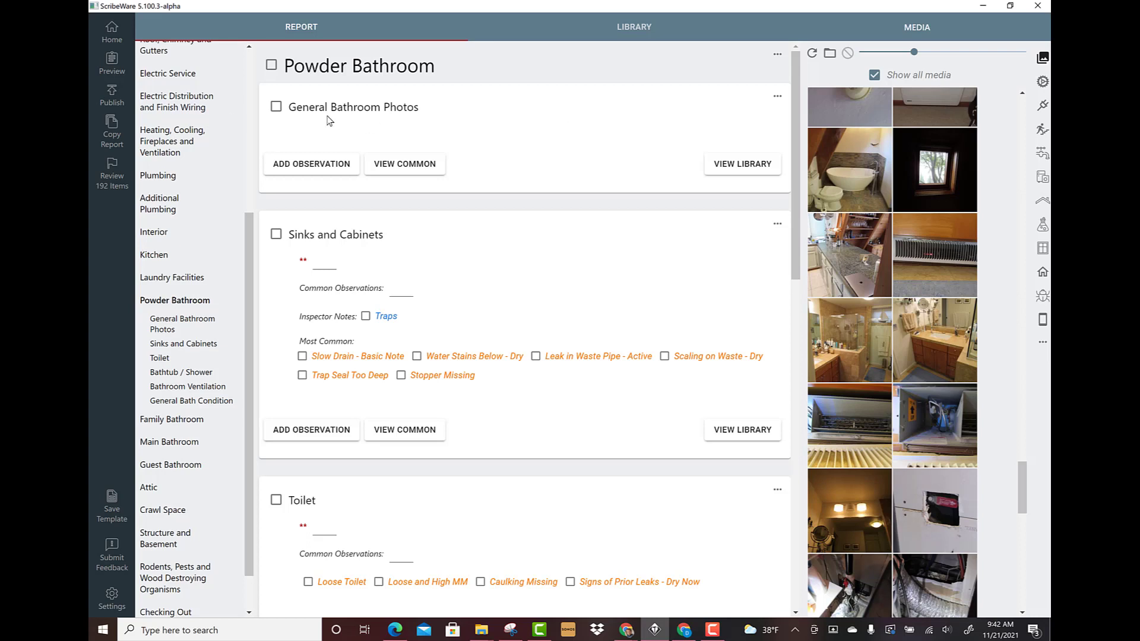
click(778, 98)
click(778, 99)
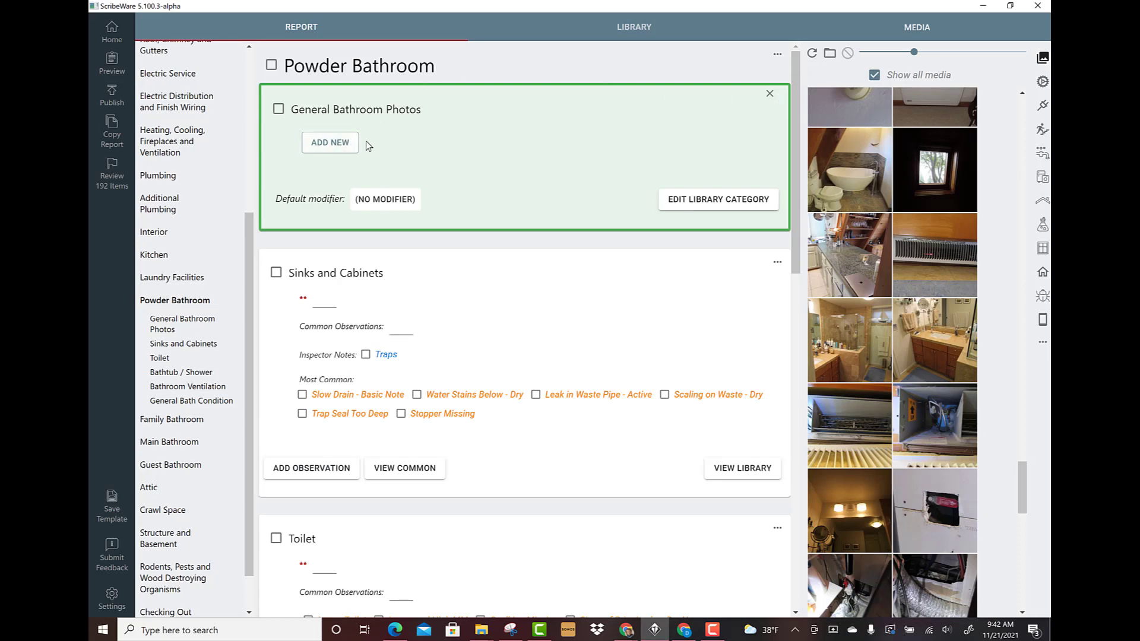
click(341, 146)
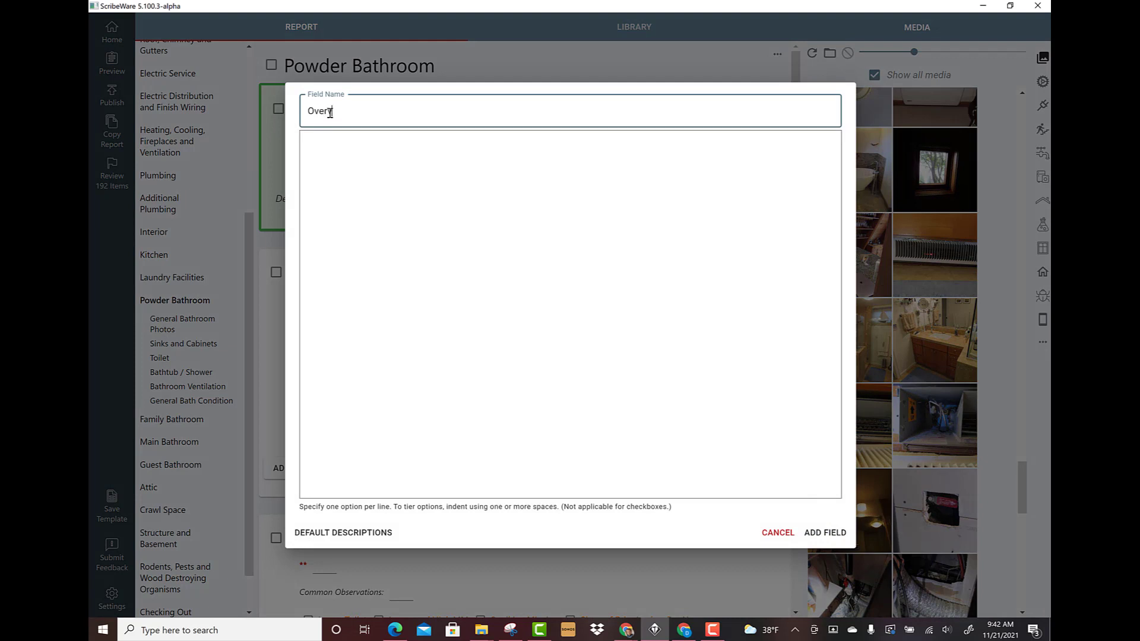
text(Overview Bathroom Photos)
click(318, 140)
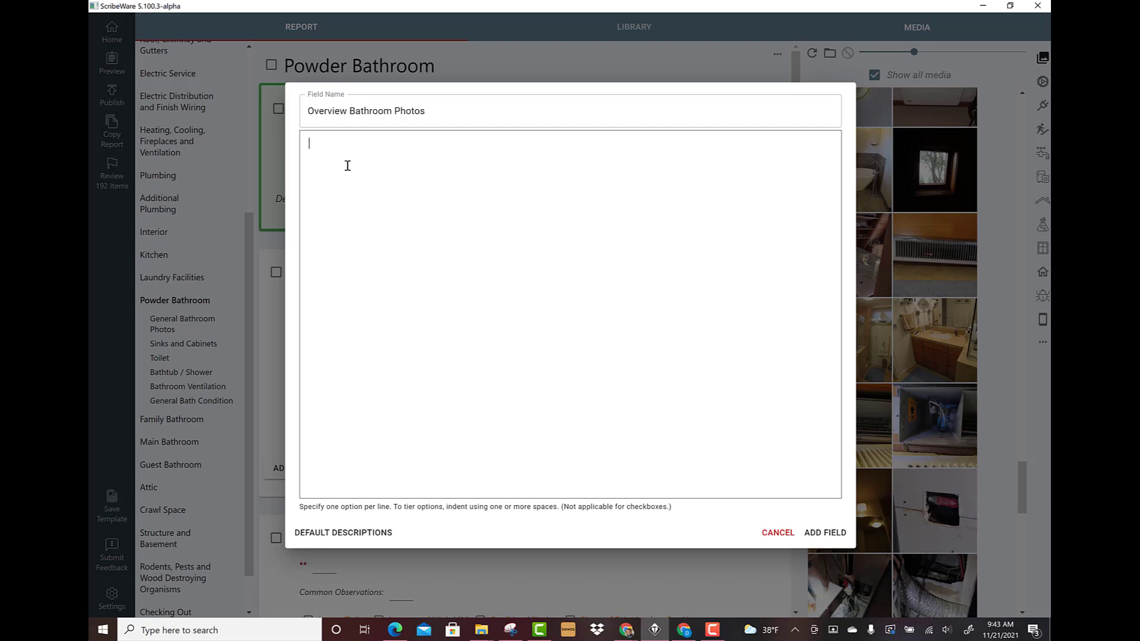
key(super+period)
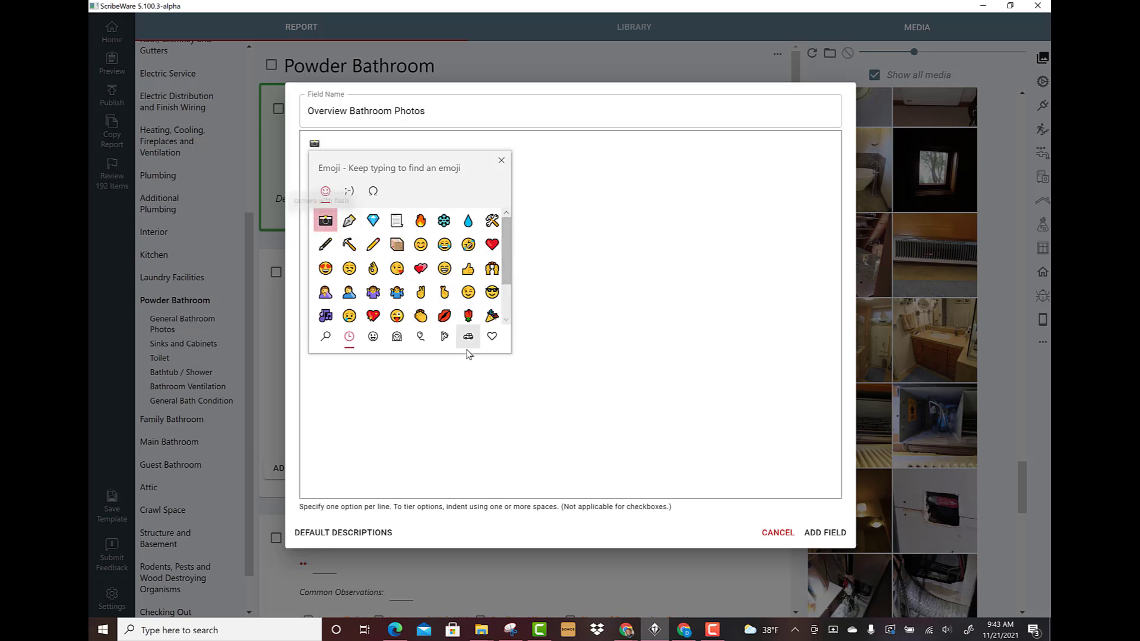
click(608, 324)
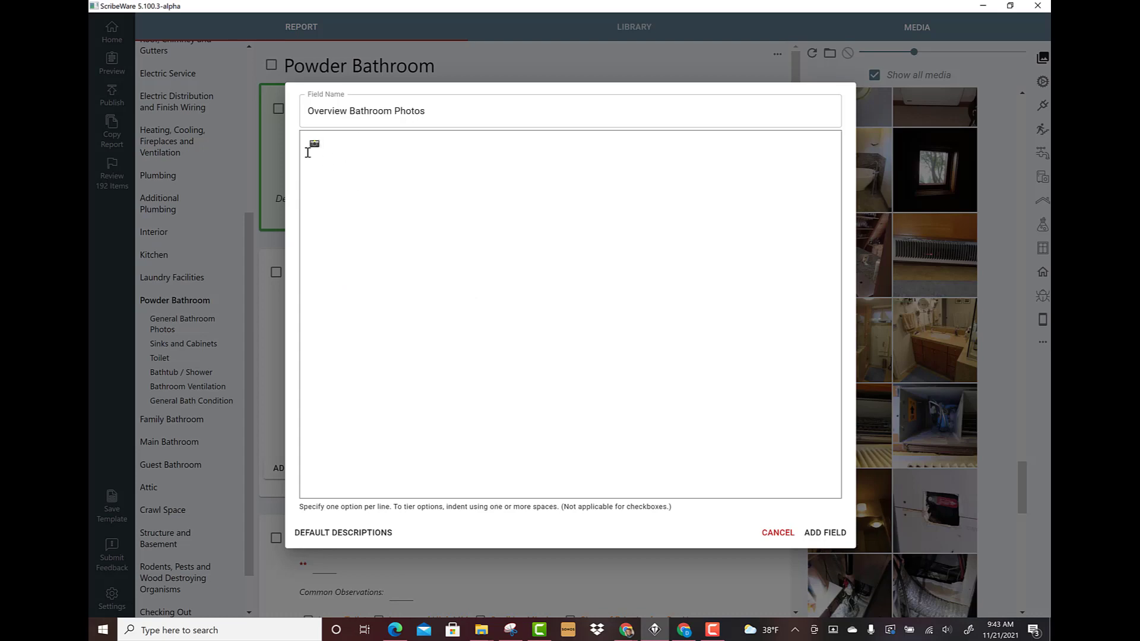
click(807, 534)
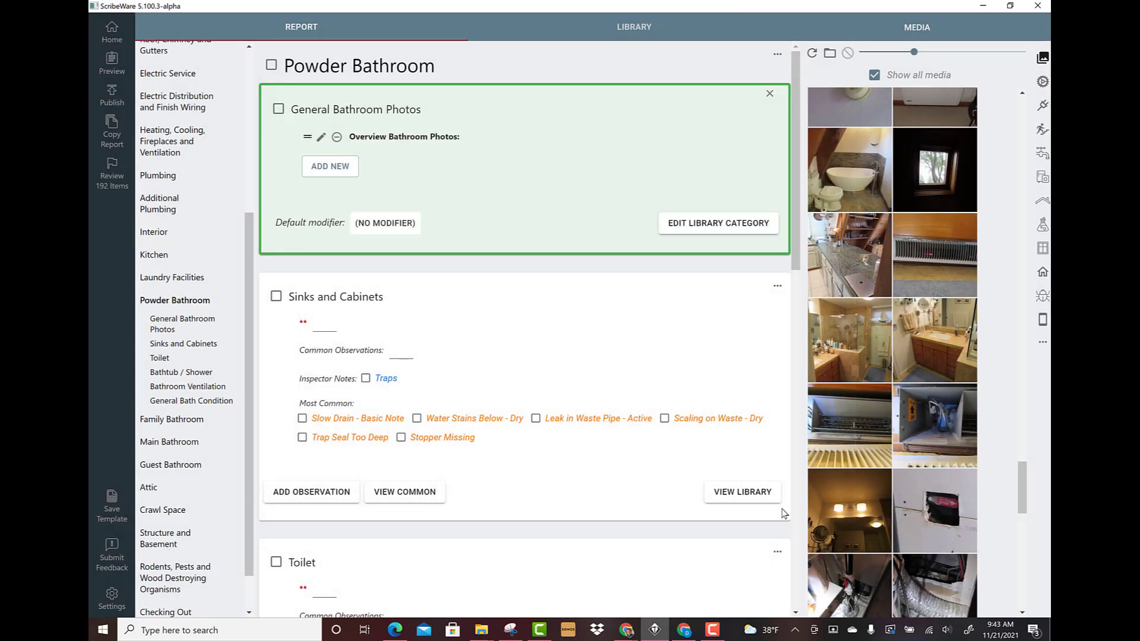
click(771, 97)
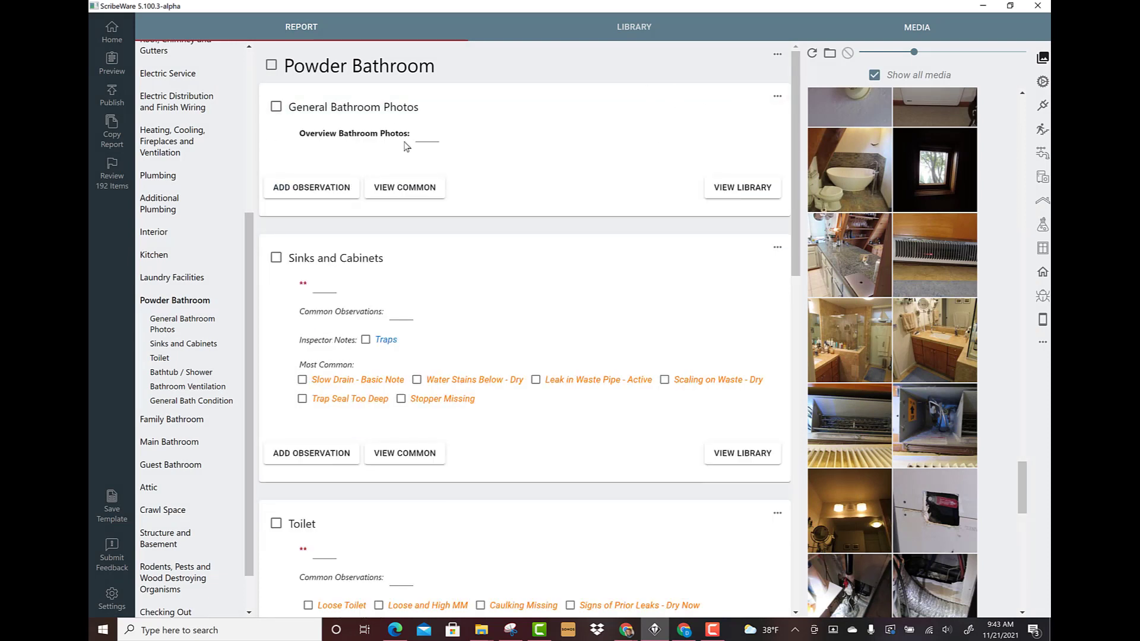
Step: Test the camera option in Powder Bathroom's Overview Bathroom Photos field, and clear the chosen value
click(435, 135)
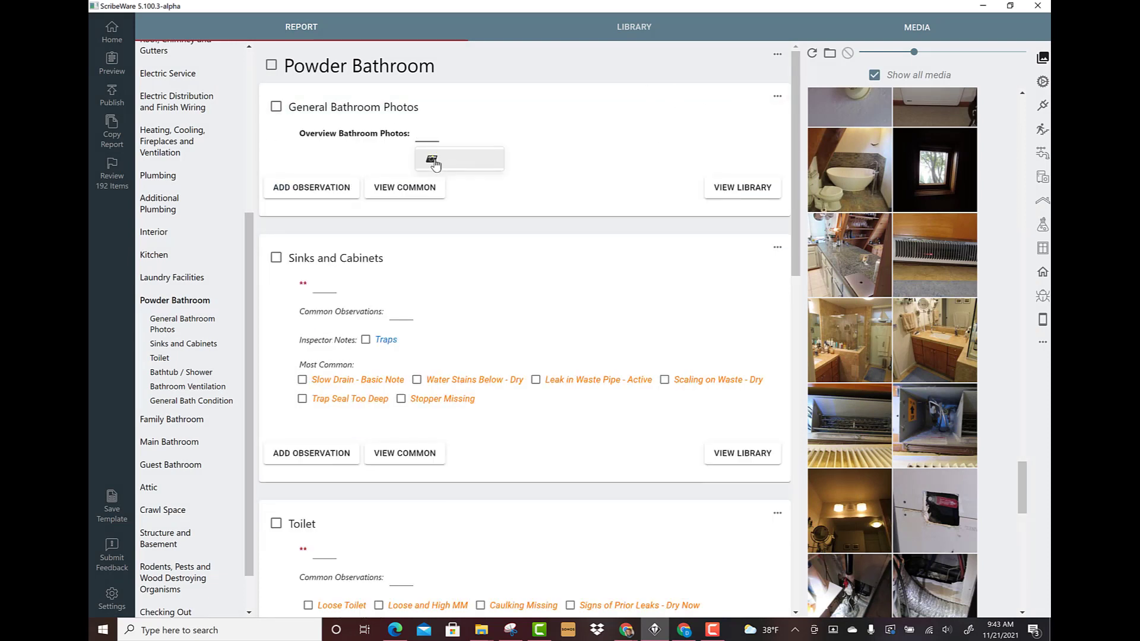
click(442, 159)
click(493, 162)
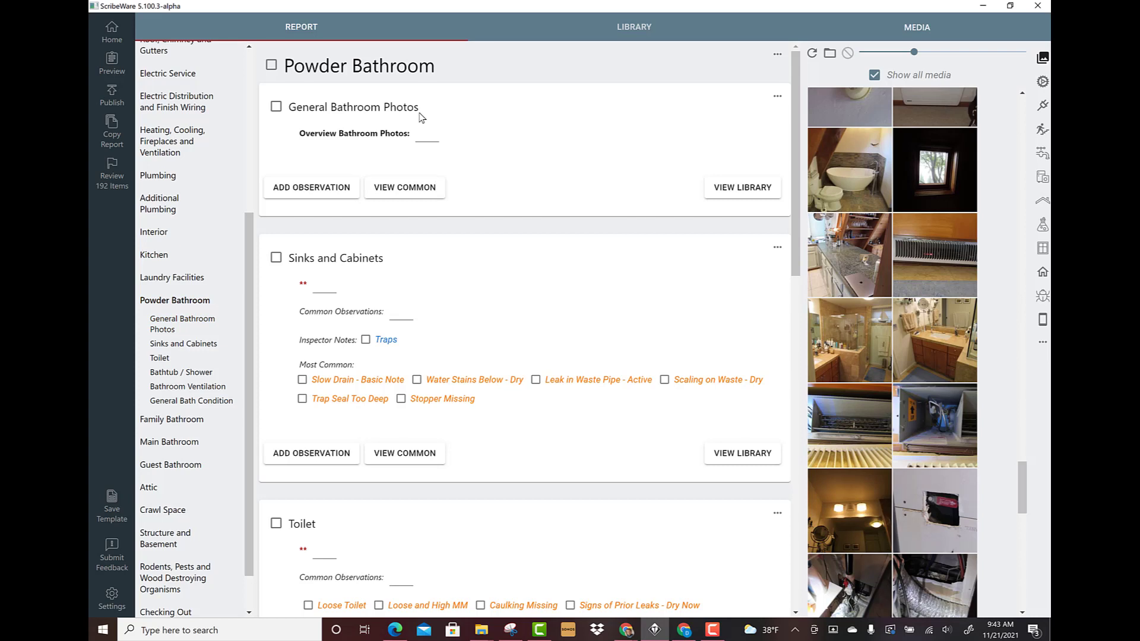
Step: Add an observation containing only a camera emoji to Powder Bathroom's General Bathroom Photos
click(313, 188)
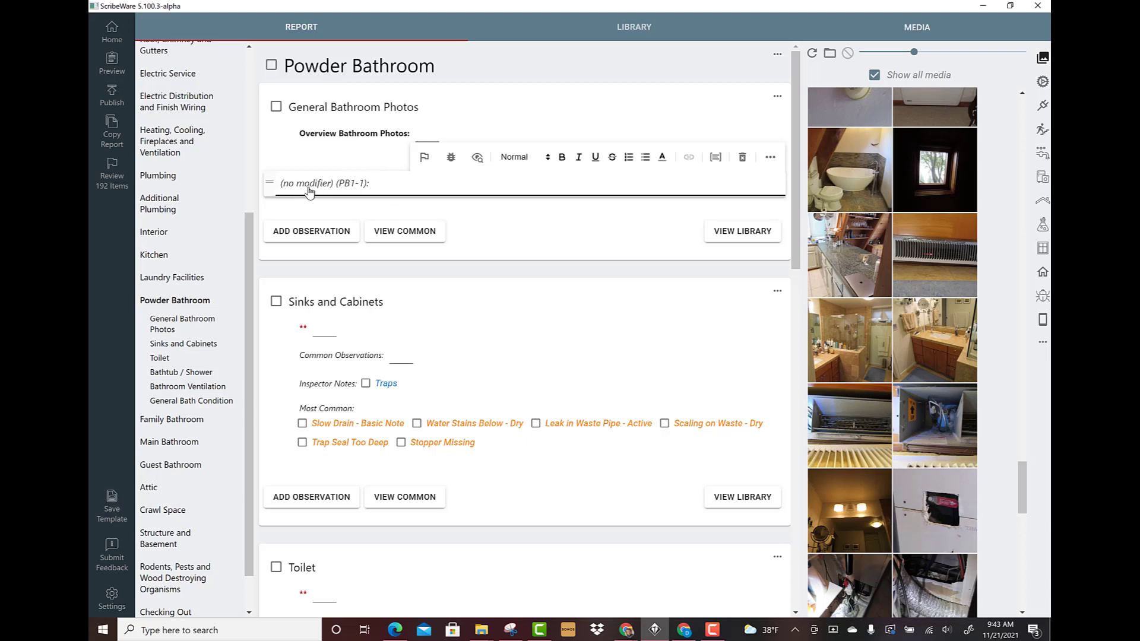
click(400, 190)
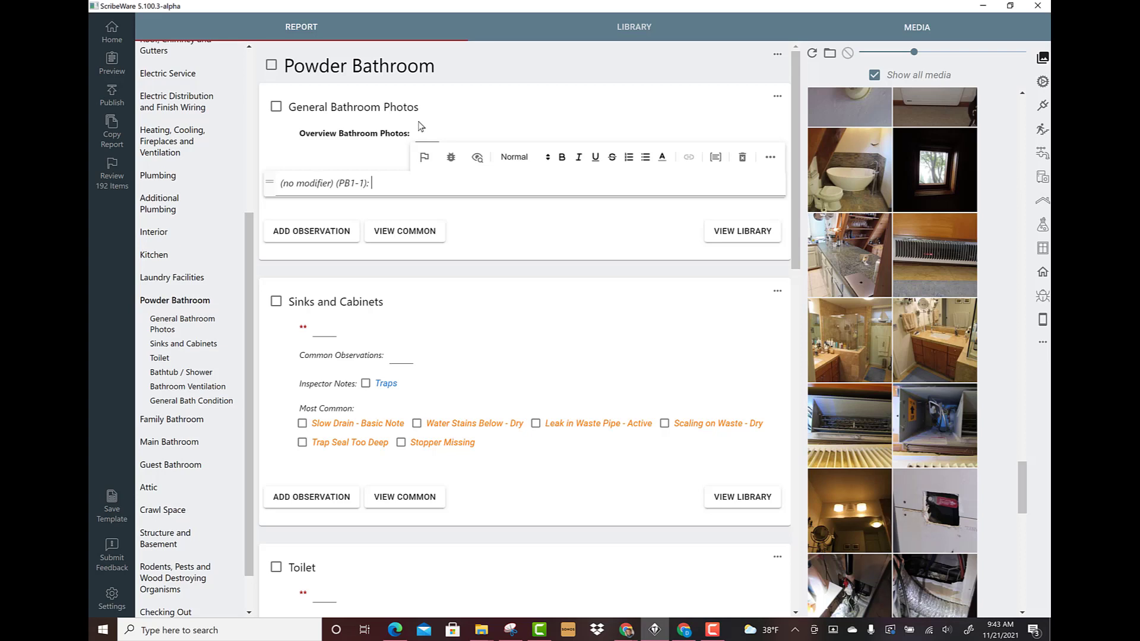
key(super+period)
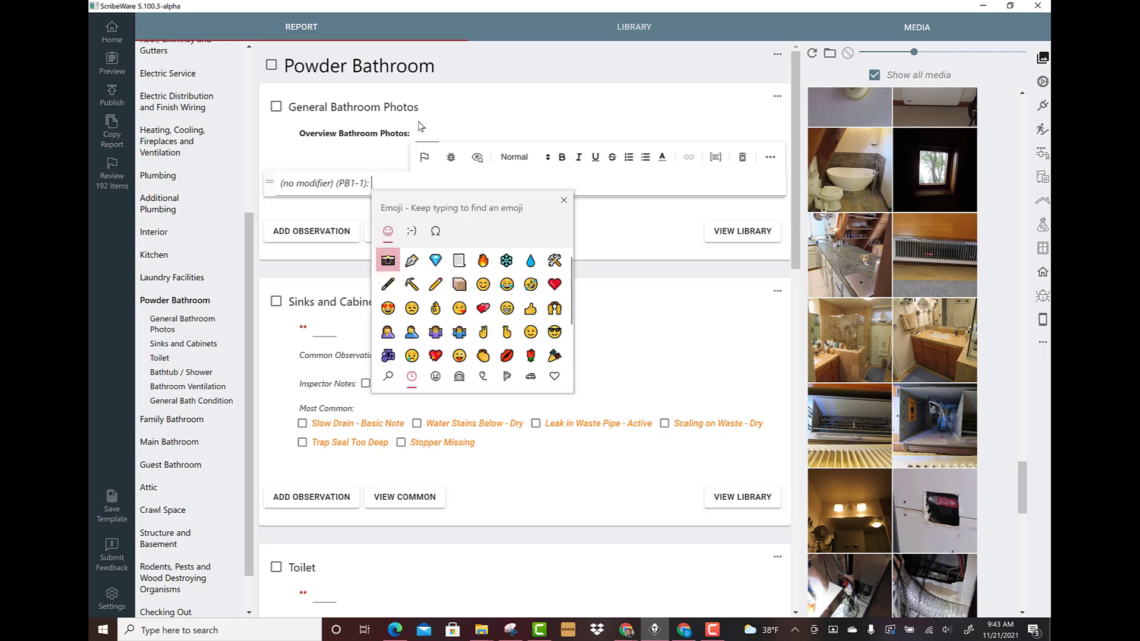
click(389, 262)
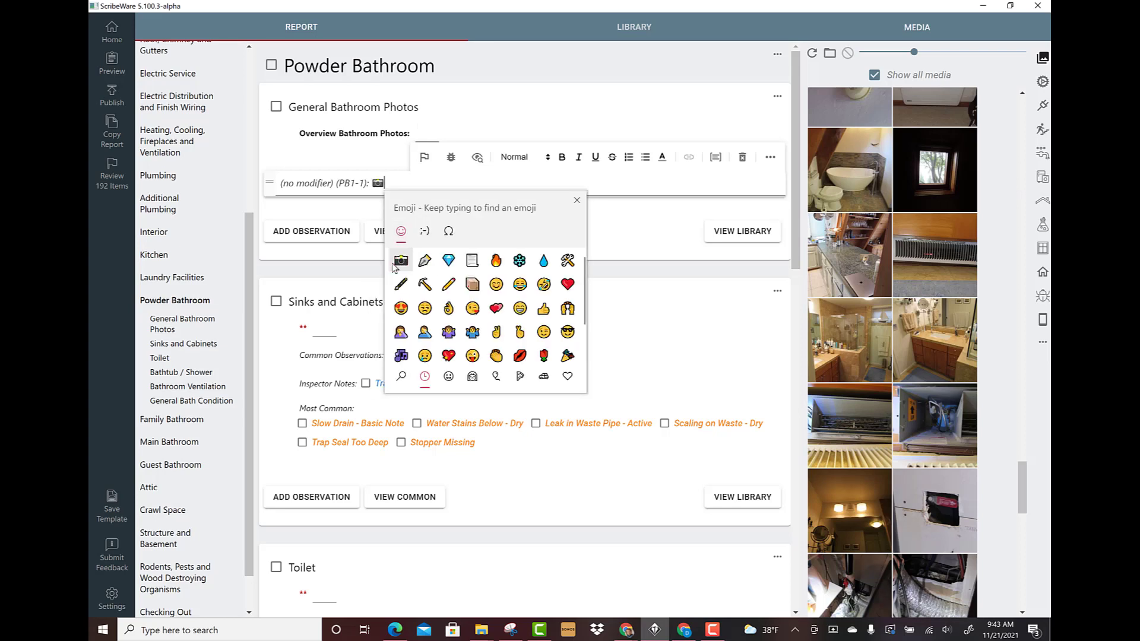
click(611, 229)
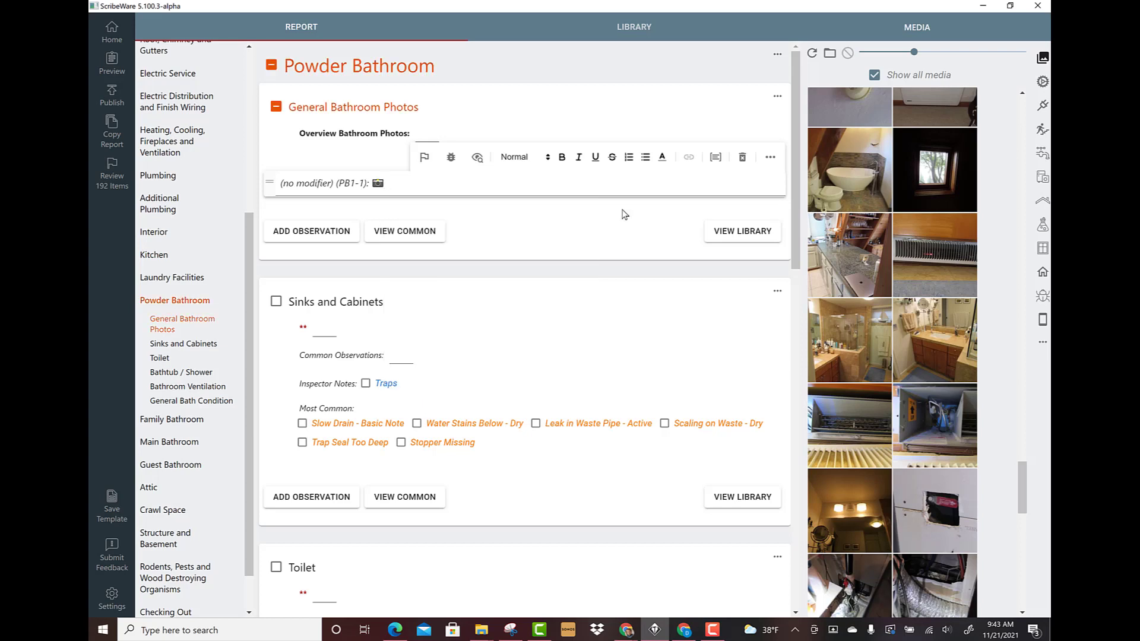
Step: Add the camera emoji observation to the library and delete it from the report
click(770, 158)
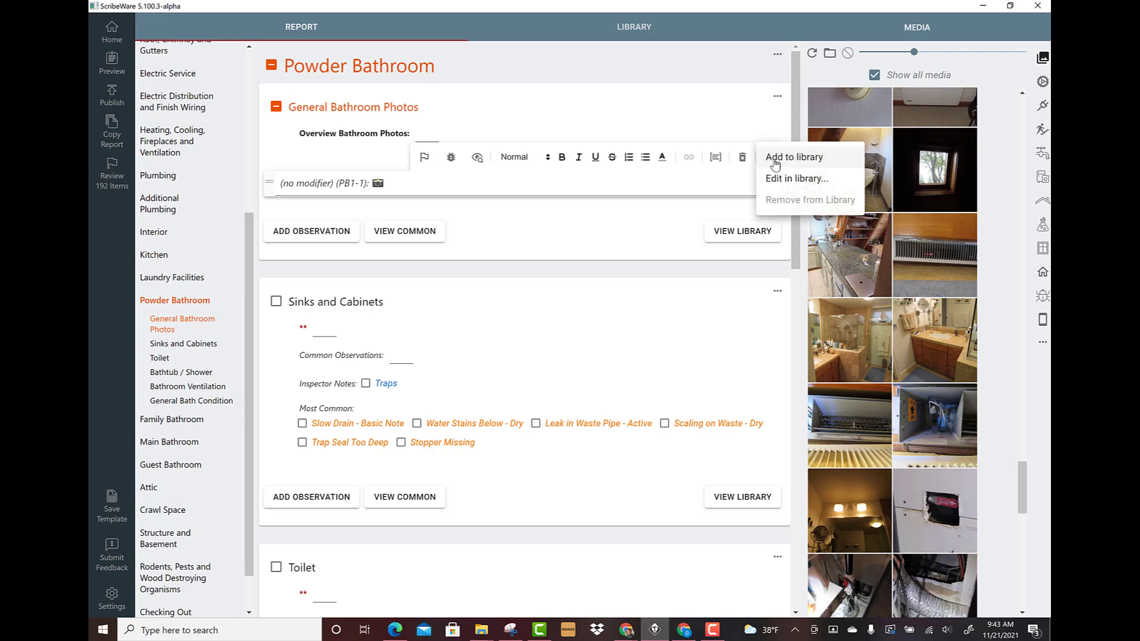
click(775, 160)
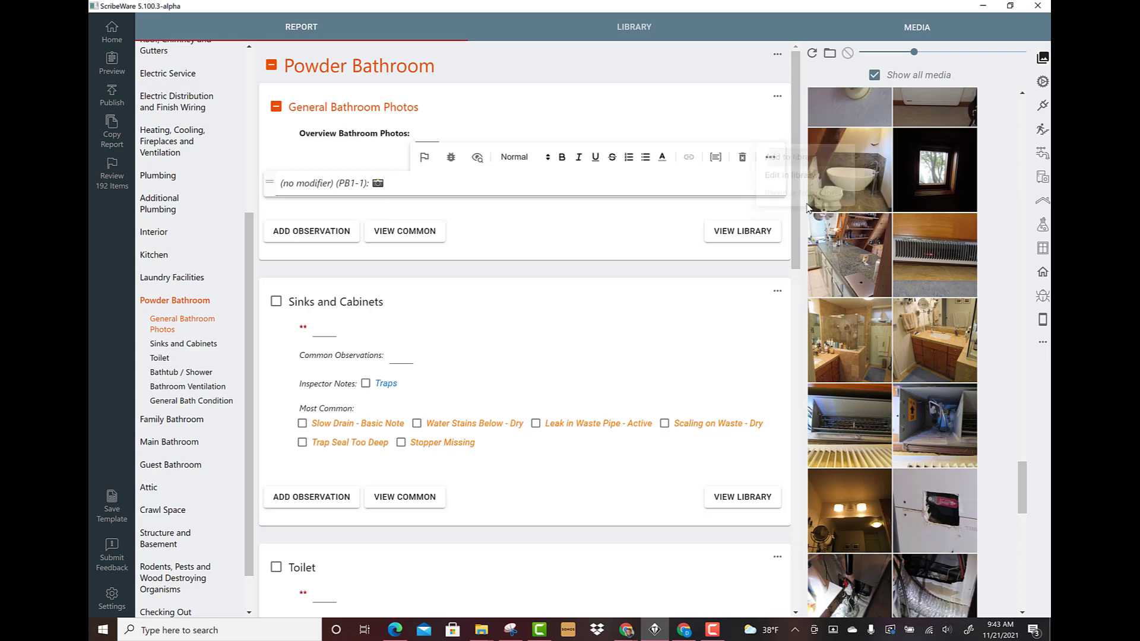
click(742, 158)
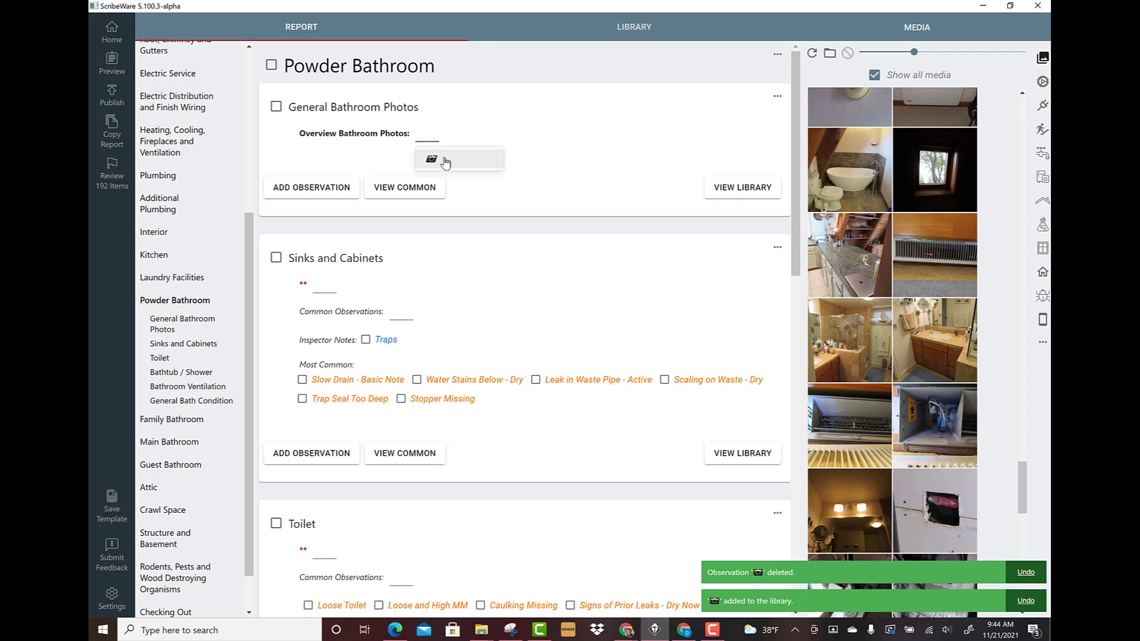
Step: Edit Powder Bathroom's Overview Bathroom Photos field and mark it as Required
click(777, 97)
click(808, 100)
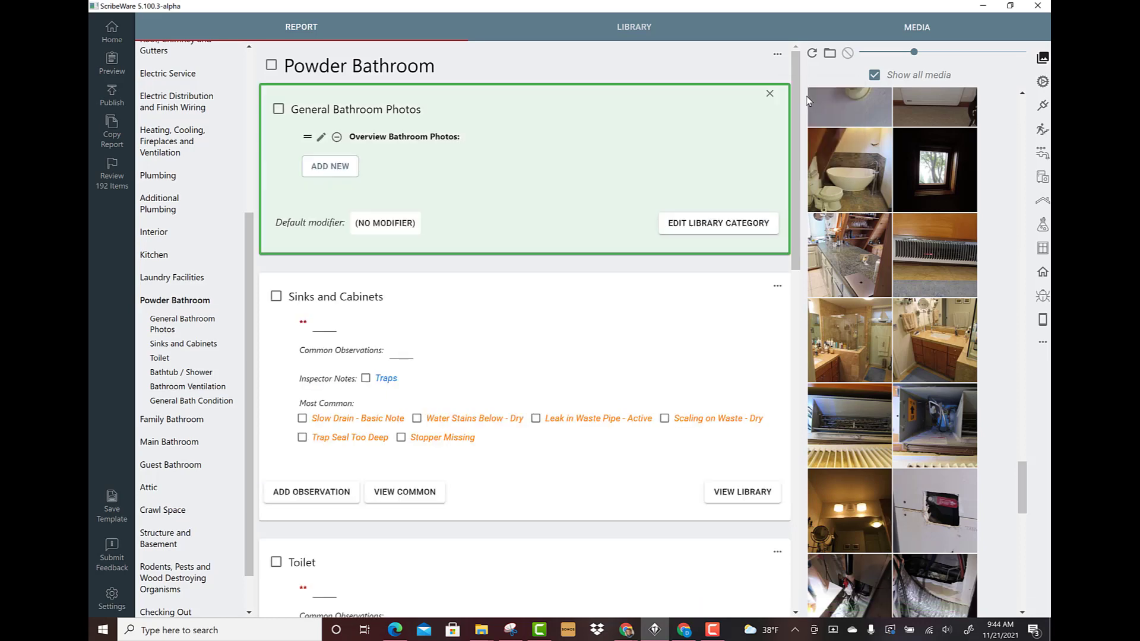
click(321, 137)
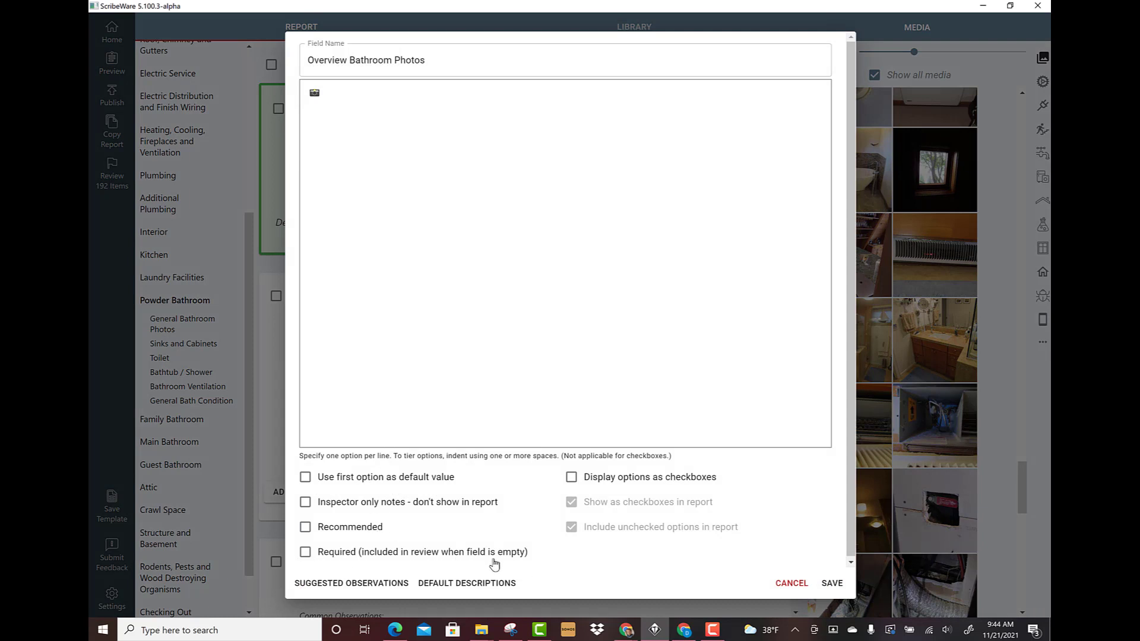
click(305, 554)
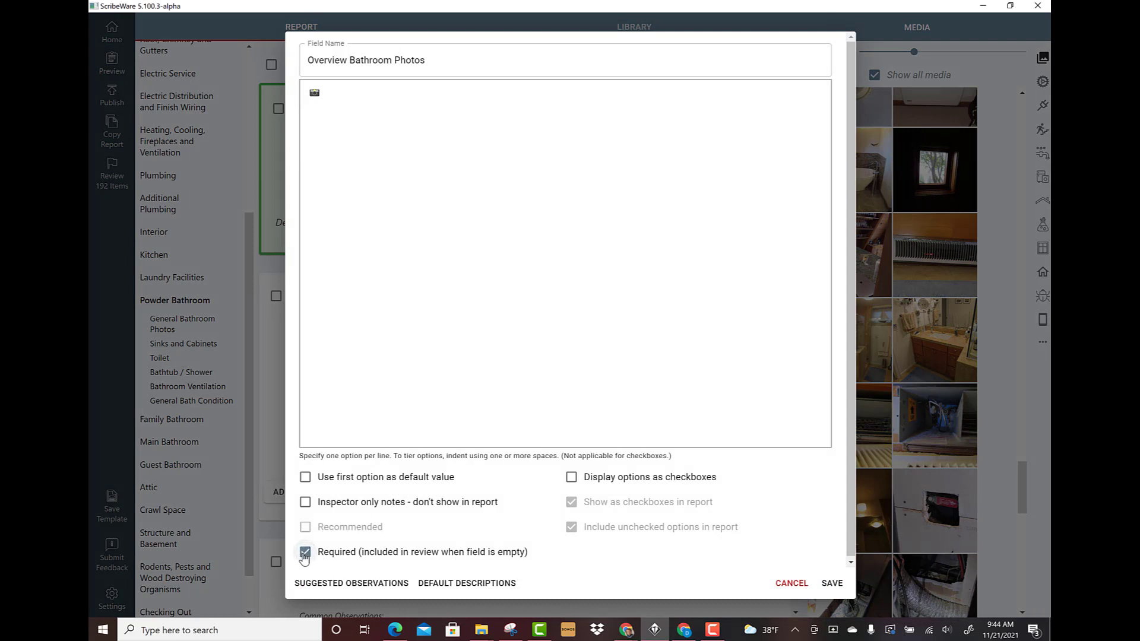
Step: Set the field's camera option to suggest the camera emoji observation and add it to the report automatically, saving the suggestion
click(326, 585)
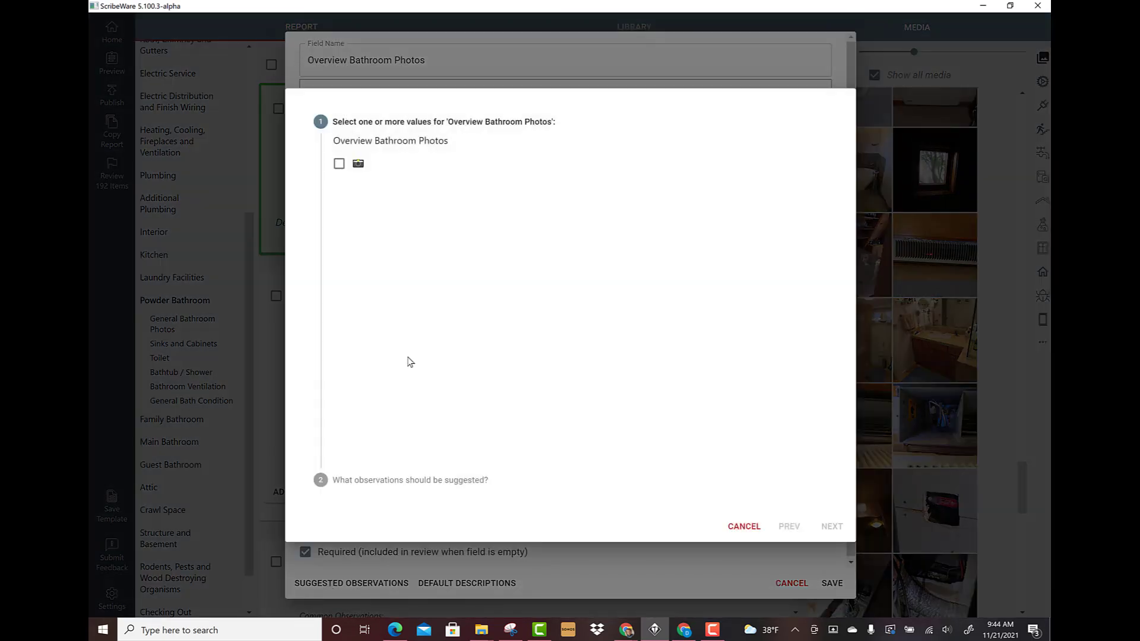
click(339, 165)
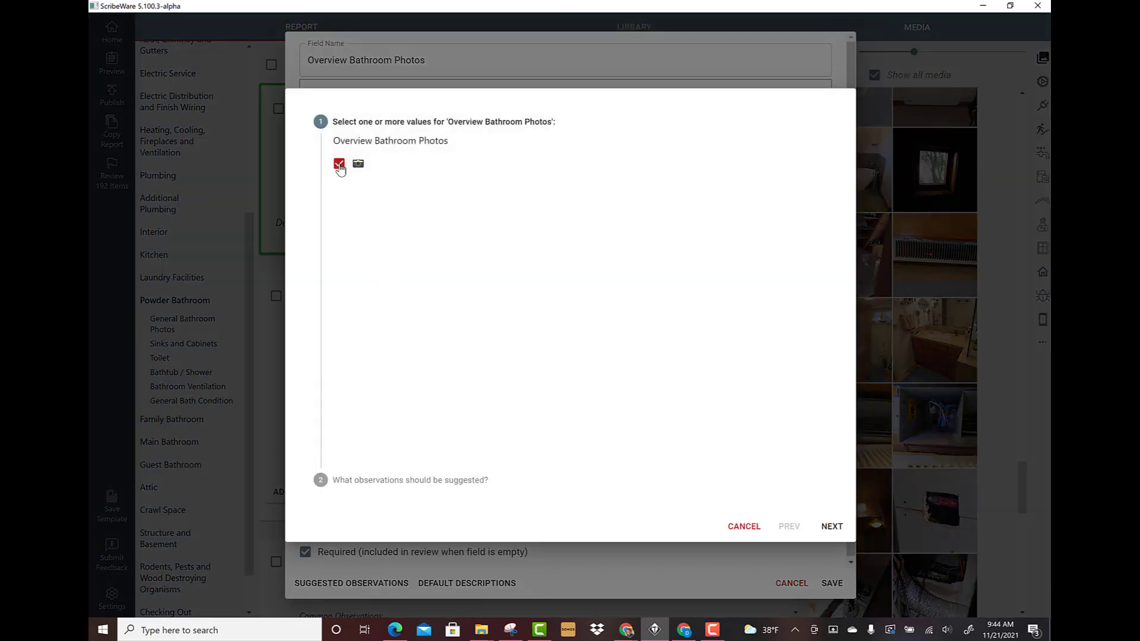
click(833, 527)
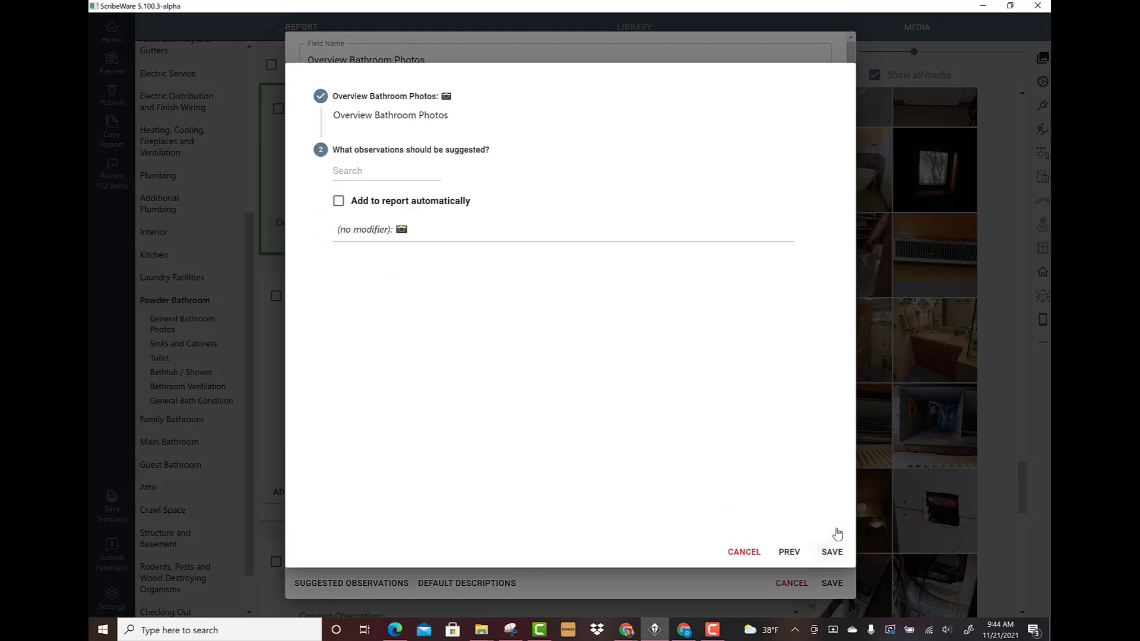
click(337, 211)
click(832, 531)
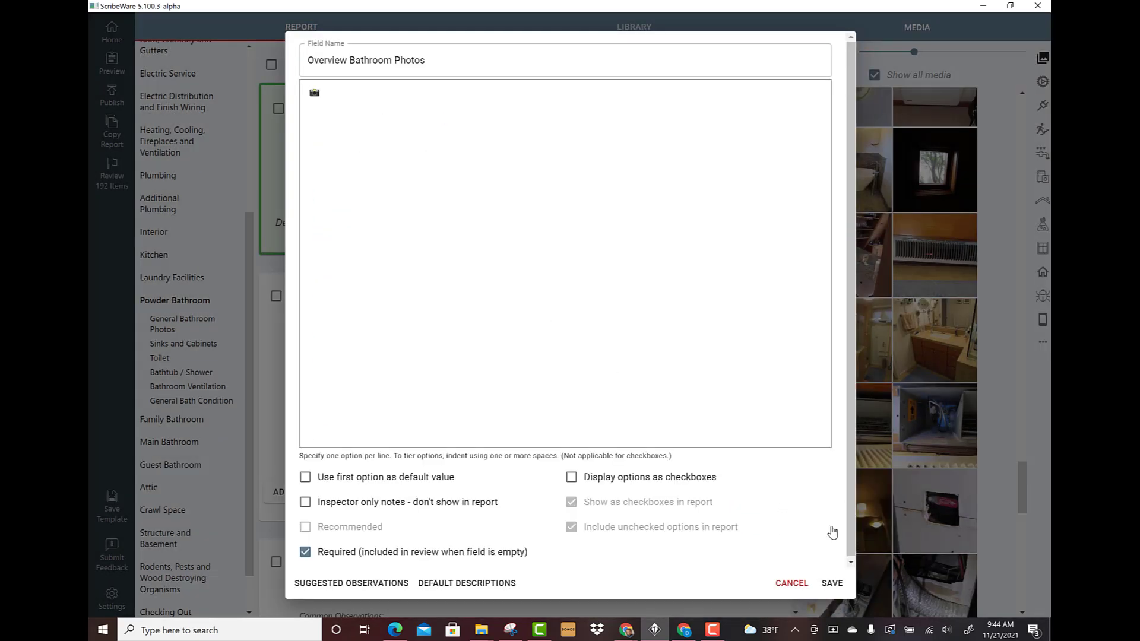
Step: Save the Overview Bathroom Photos field settings and finish editing the General Bathroom Photos category
click(832, 583)
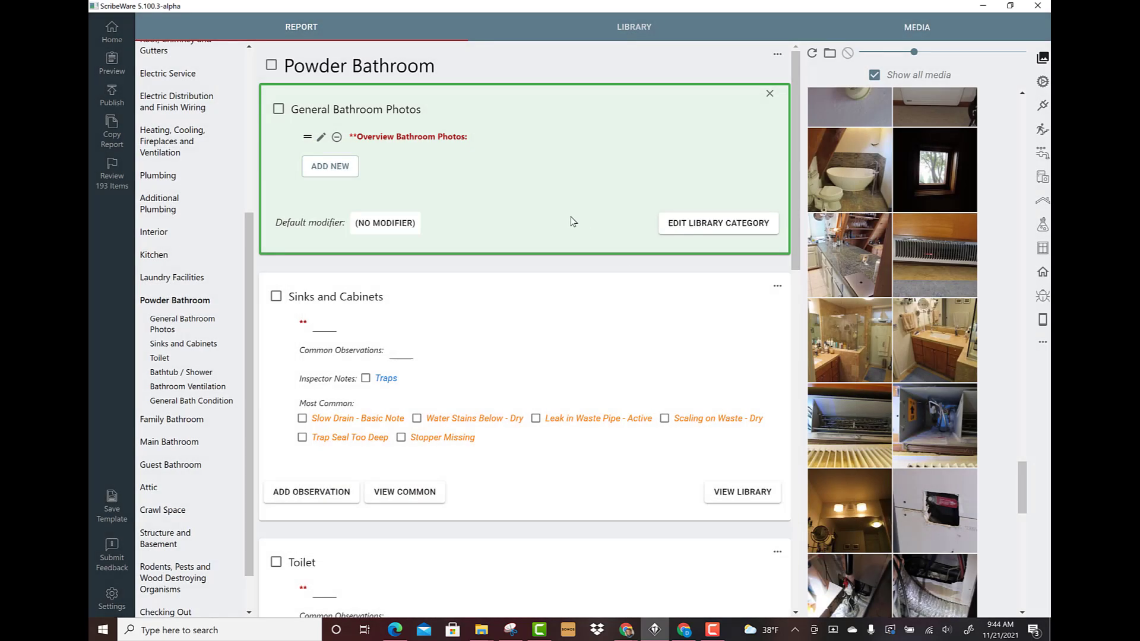
click(769, 93)
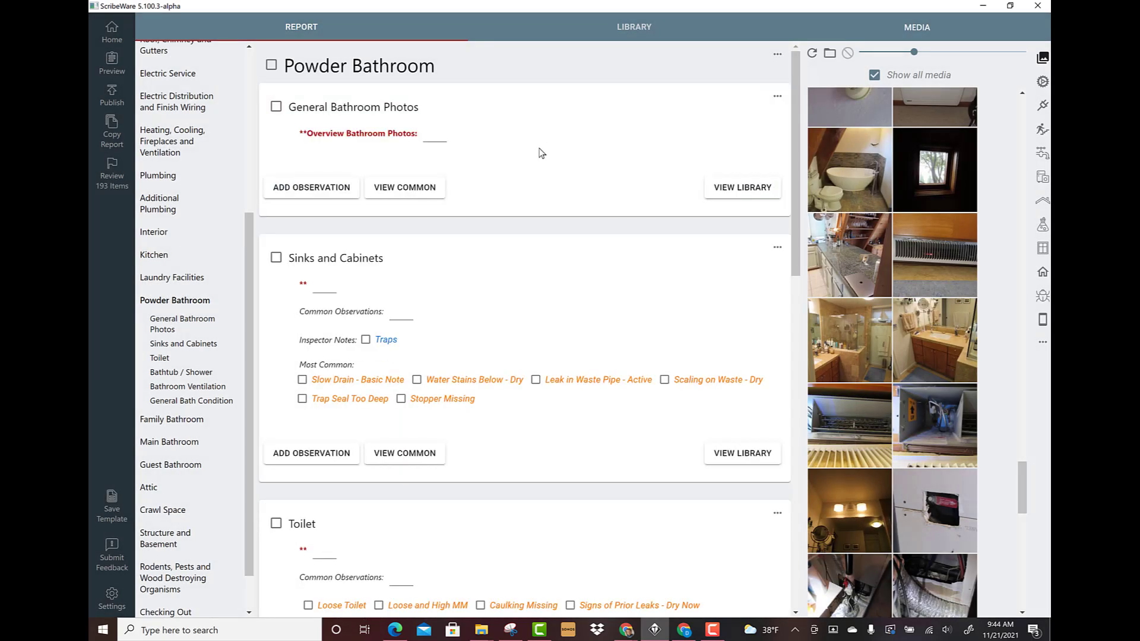
Step: Fill Overview Bathroom Photos with the camera option and attach the shower and vanity photos to the camera observation
click(433, 138)
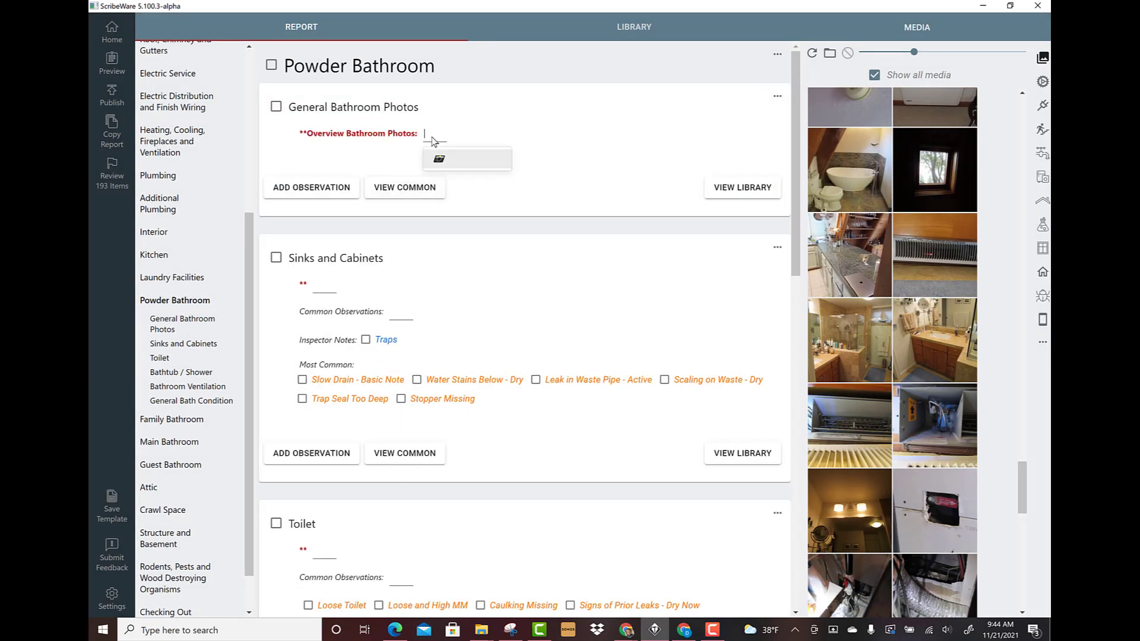
click(447, 160)
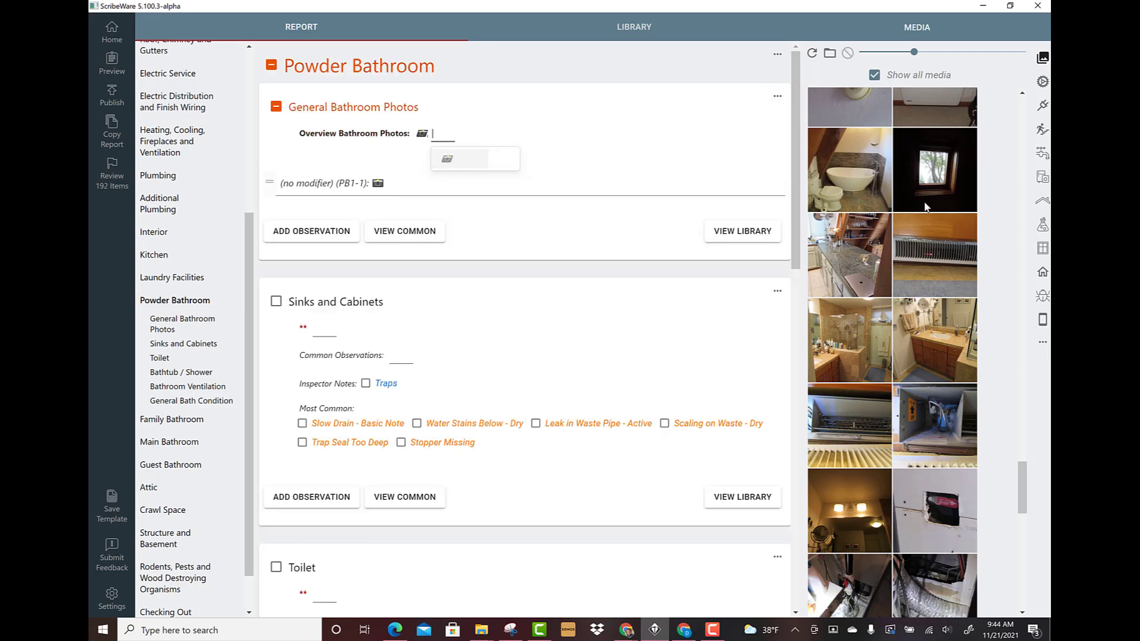
click(853, 339)
ctrl+click(935, 341)
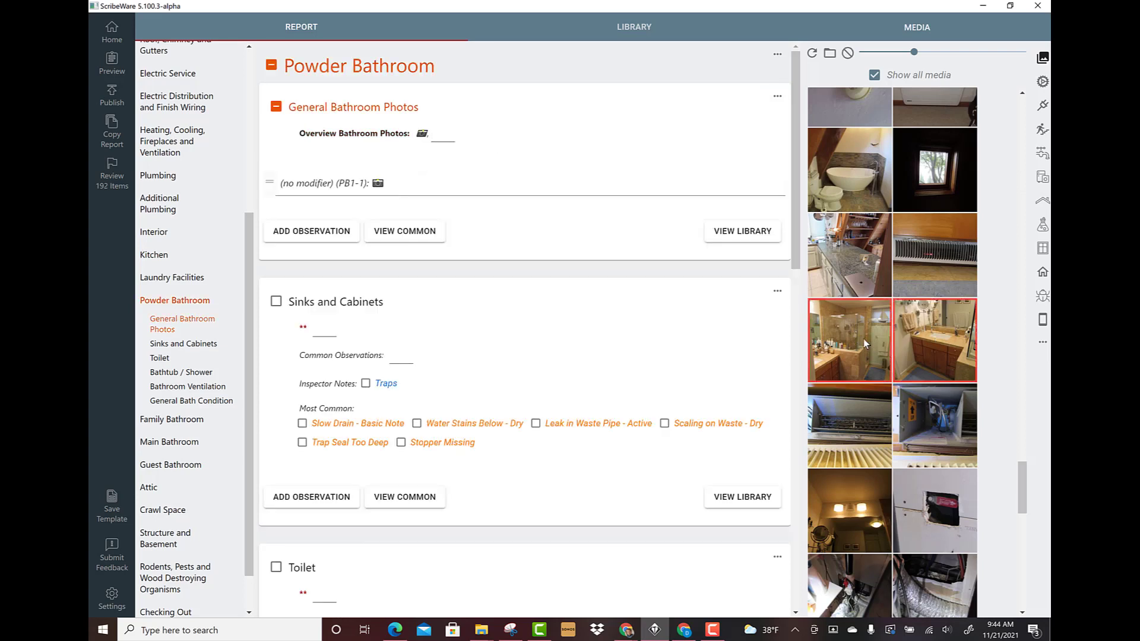
drag(864, 339, 546, 194)
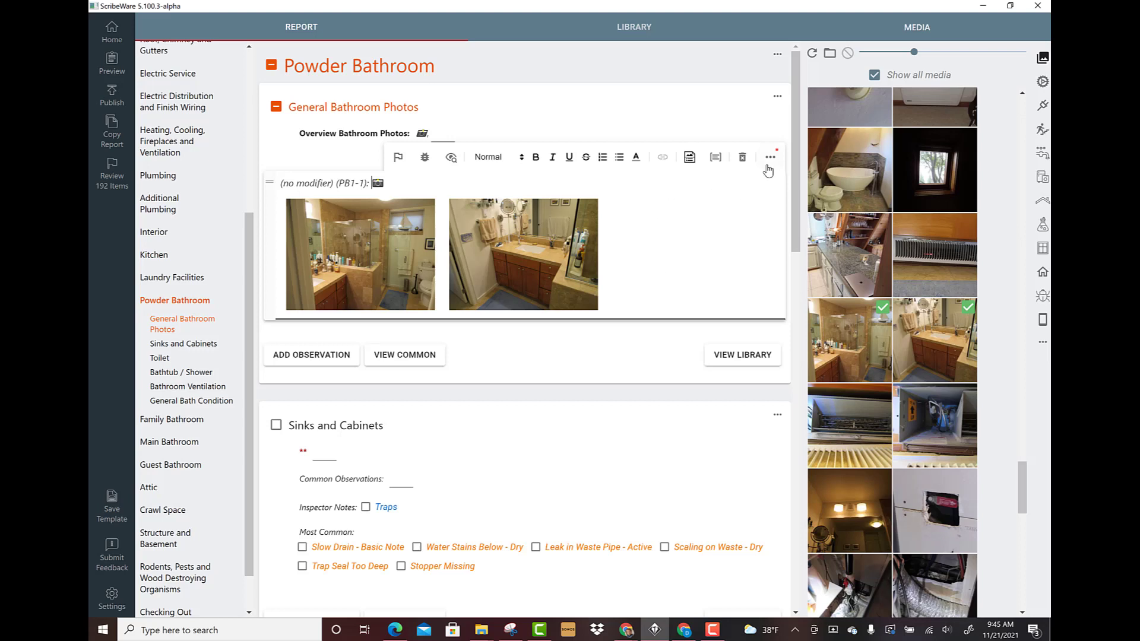
Step: Delete the camera observation with its two photos and clear the camera value from Overview Bathroom Photos
click(744, 158)
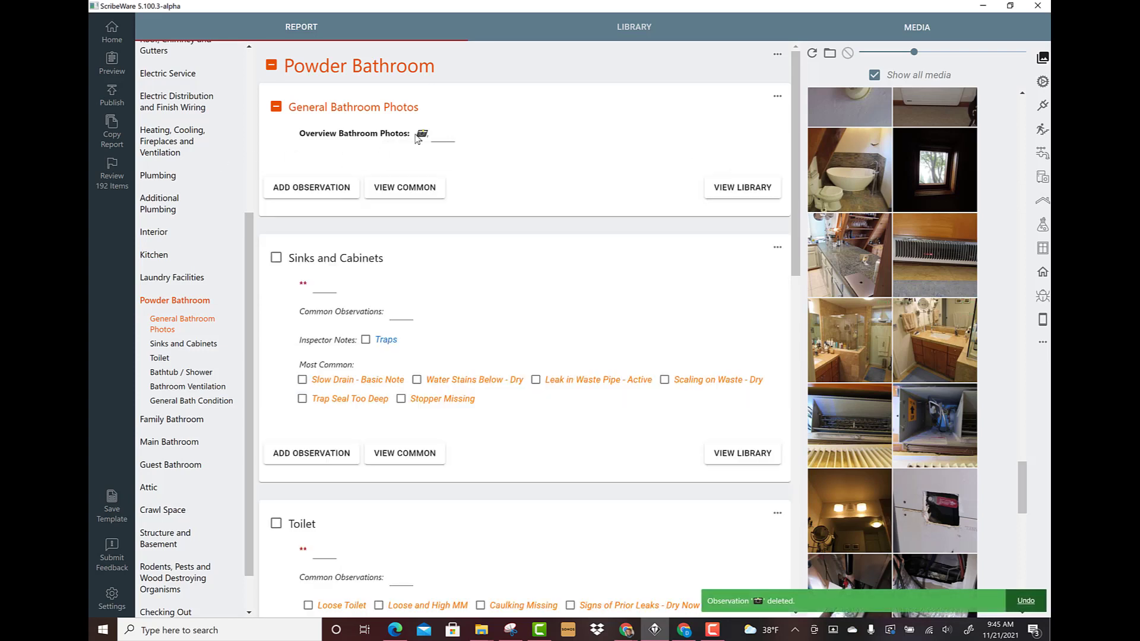
mouse_move(422, 136)
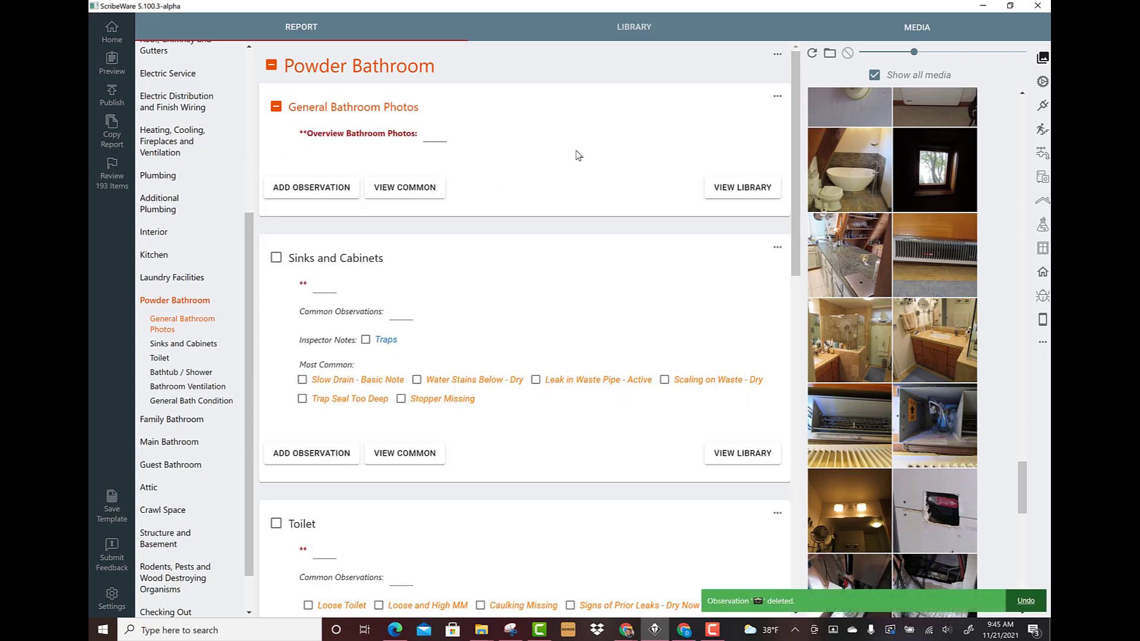